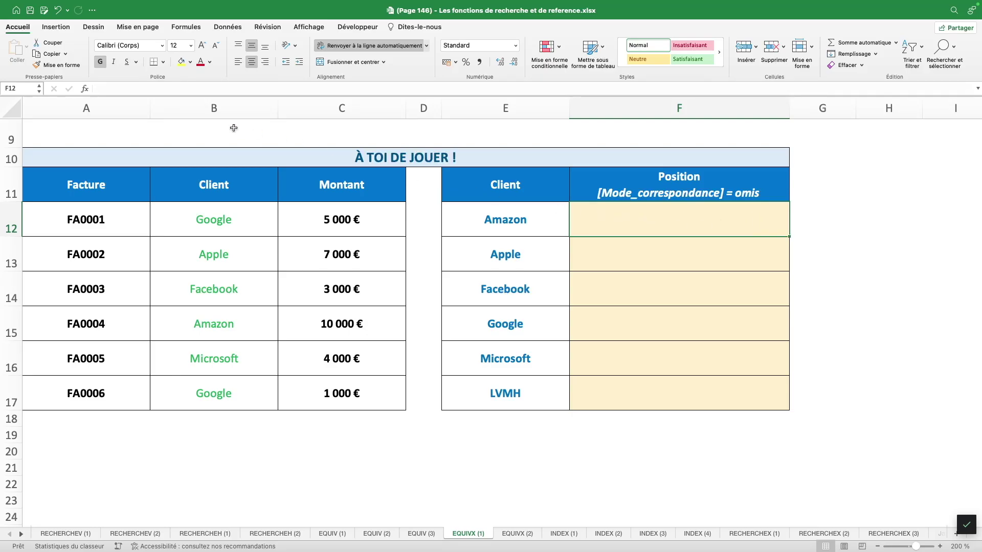
Enter =EQUIVX(E12;B$12:B$17) in F12 so Amazon's position reads 4
{"action": "left_click", "coordinate": [167, 89]}
{"action": "type", "text": "=EQUIVX("}
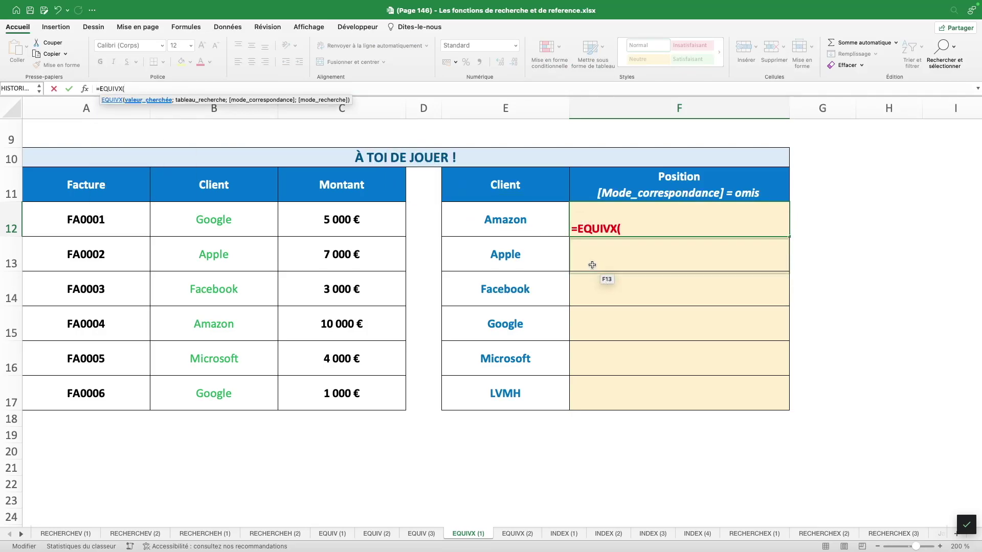
{"action": "left_click", "coordinate": [505, 214]}
{"action": "type", "text": ";"}
{"action": "left_click", "coordinate": [237, 217]}
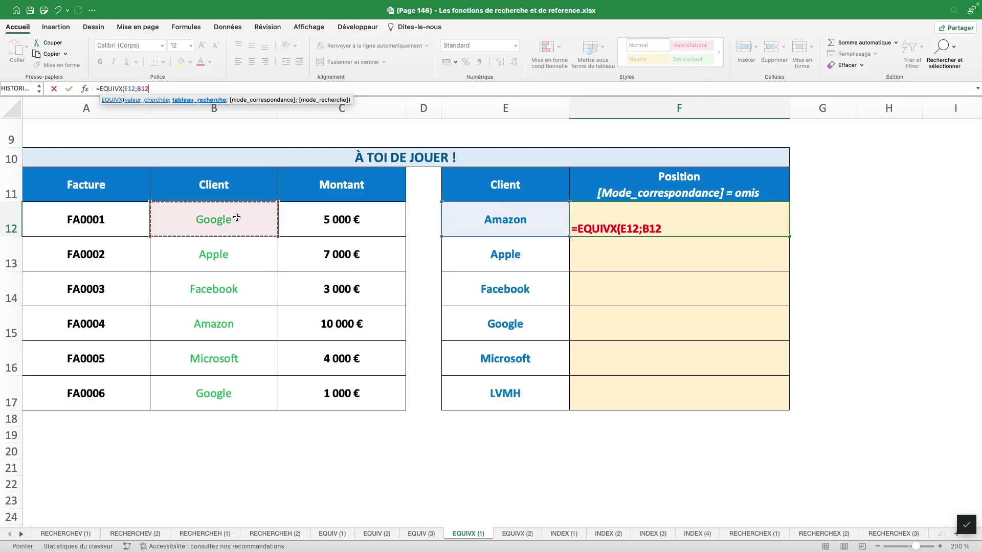
{"action": "left_click_drag", "start_coordinate": [237, 218], "coordinate": [230, 392]}
{"action": "left_click_drag", "start_coordinate": [137, 89], "coordinate": [162, 89]}
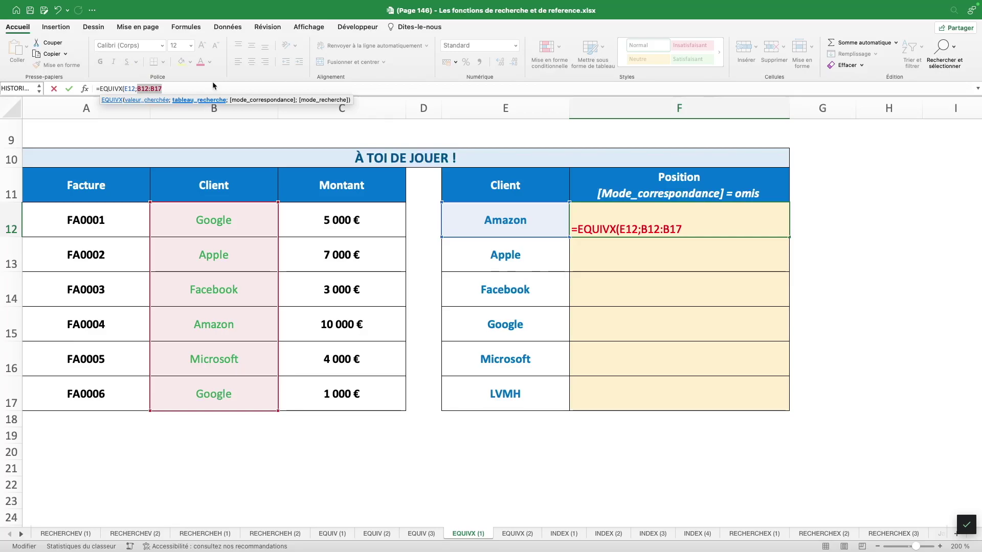
{"action": "key", "text": "F4"}
{"action": "key", "text": "F4"}
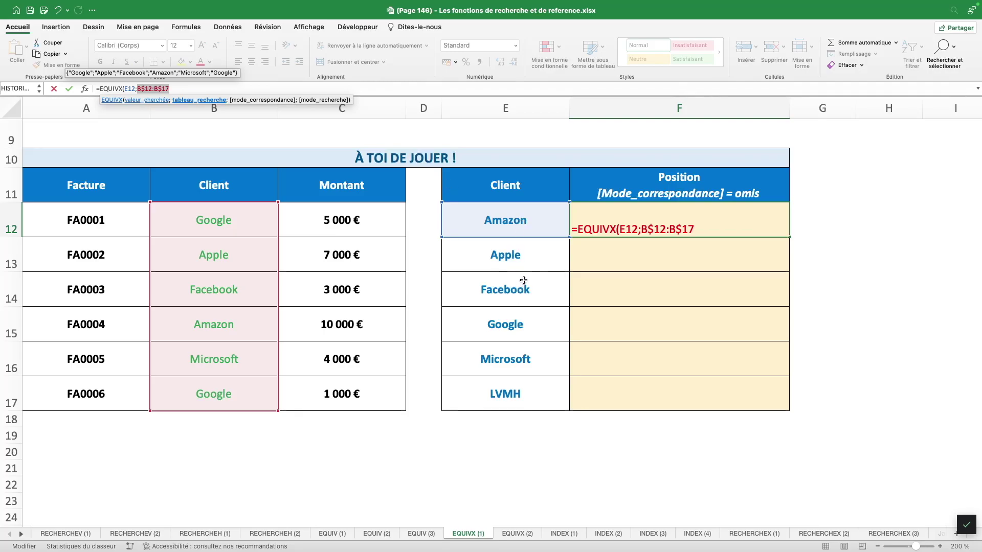
{"action": "type", "text": ")"}
{"action": "key", "text": "Return"}
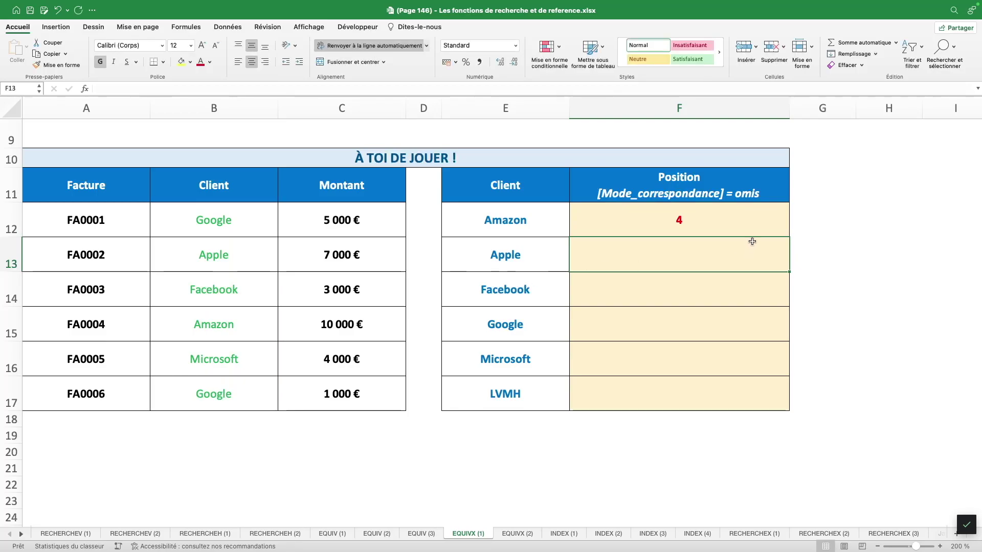
{"action": "left_click", "coordinate": [753, 231]}
Copy the F12 formula down to F17, giving 4, 2, 3, 1, 5 and #N/A
{"action": "double_click", "coordinate": [791, 238]}
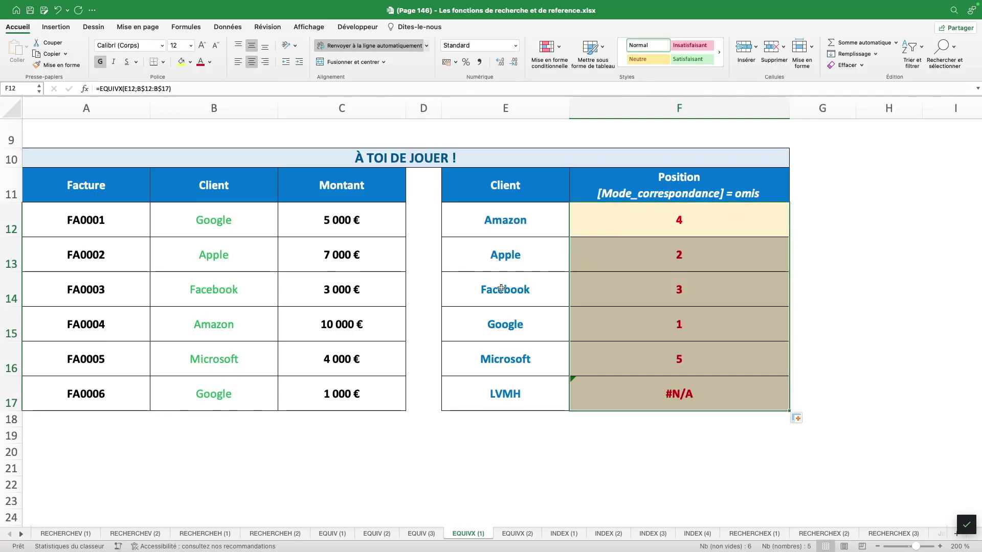
{"action": "left_click", "coordinate": [551, 262]}
{"action": "left_click", "coordinate": [593, 263]}
{"action": "left_click", "coordinate": [257, 262]}
Review the copied formulas and their references against the Client list B12:B17
{"action": "left_click", "coordinate": [654, 296]}
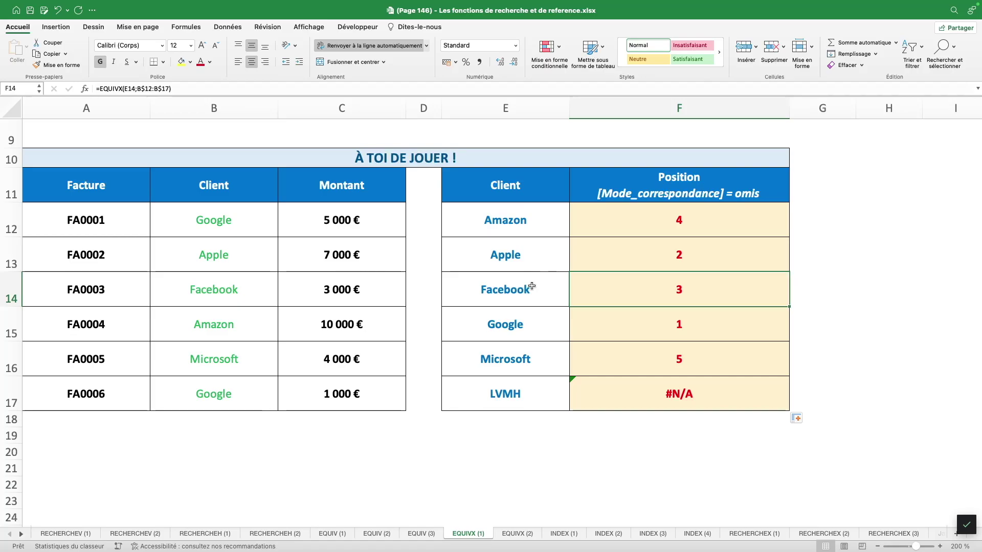
{"action": "key", "text": "Up"}
{"action": "key", "text": "Up"}
{"action": "left_click", "coordinate": [168, 88]}
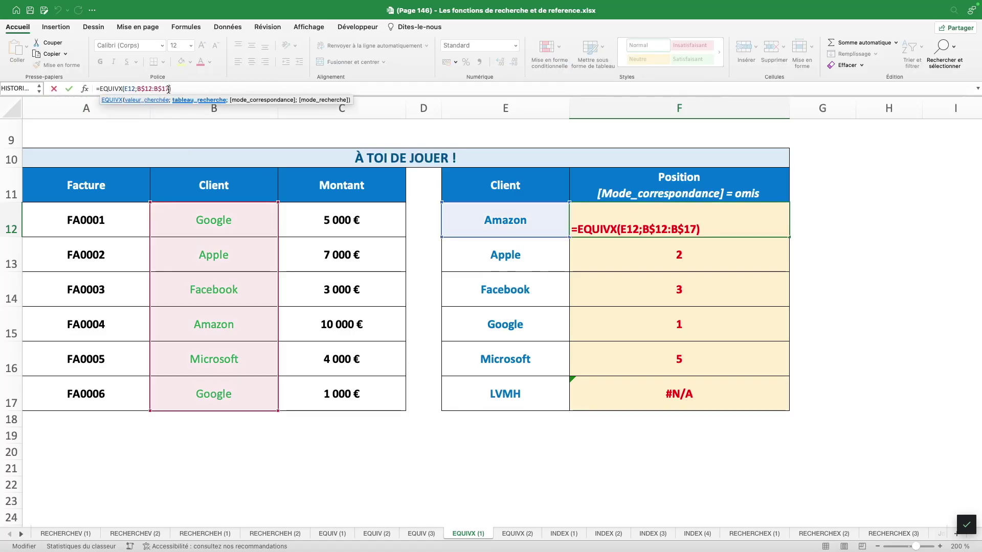
{"action": "left_click", "coordinate": [659, 230]}
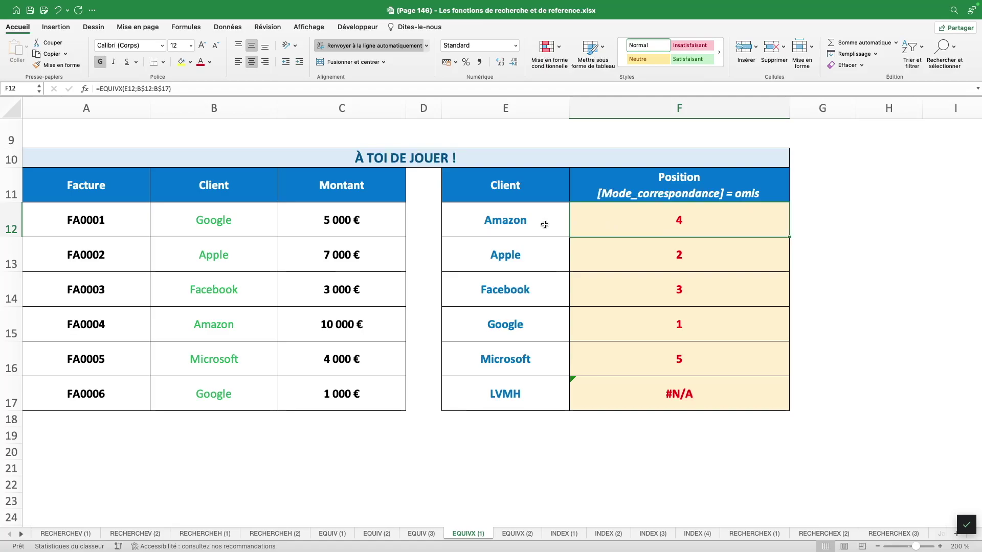
{"action": "left_click", "coordinate": [536, 329]}
{"action": "left_click_drag", "start_coordinate": [236, 221], "coordinate": [249, 389]}
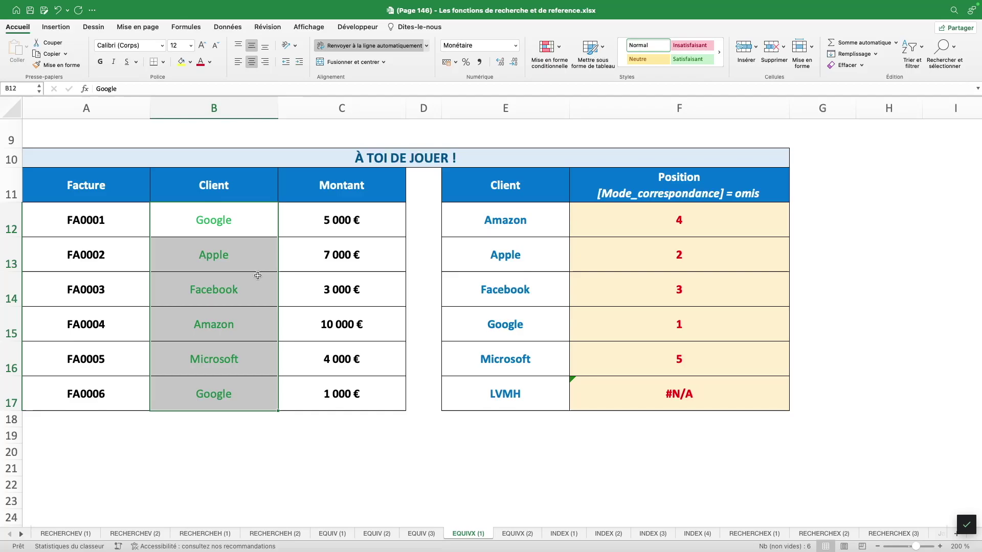
Wrap F17's formula in SIERREUR so LVMH shows "Inconnu" instead of #N/A
{"action": "left_click", "coordinate": [649, 386]}
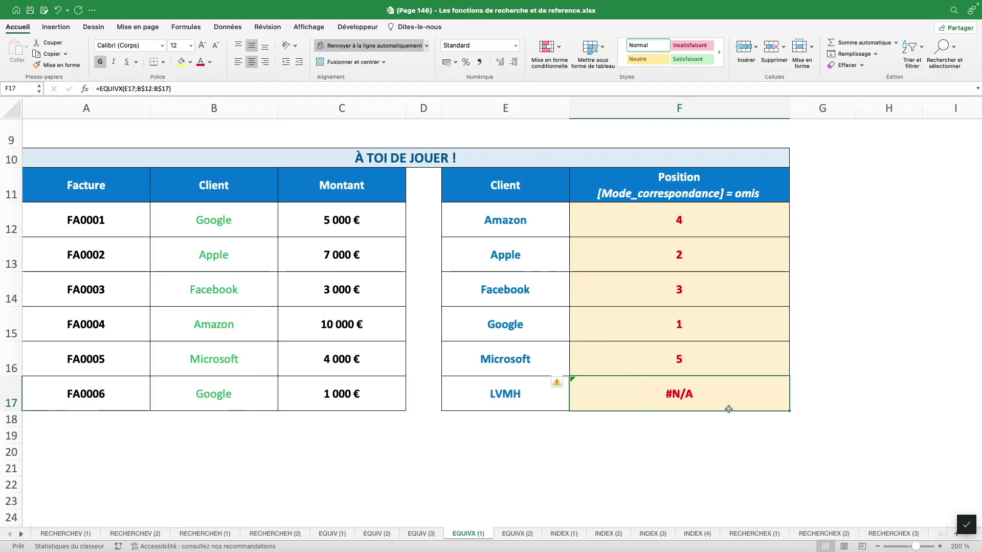
{"action": "left_click", "coordinate": [99, 88]}
{"action": "type", "text": "SIERRE"}
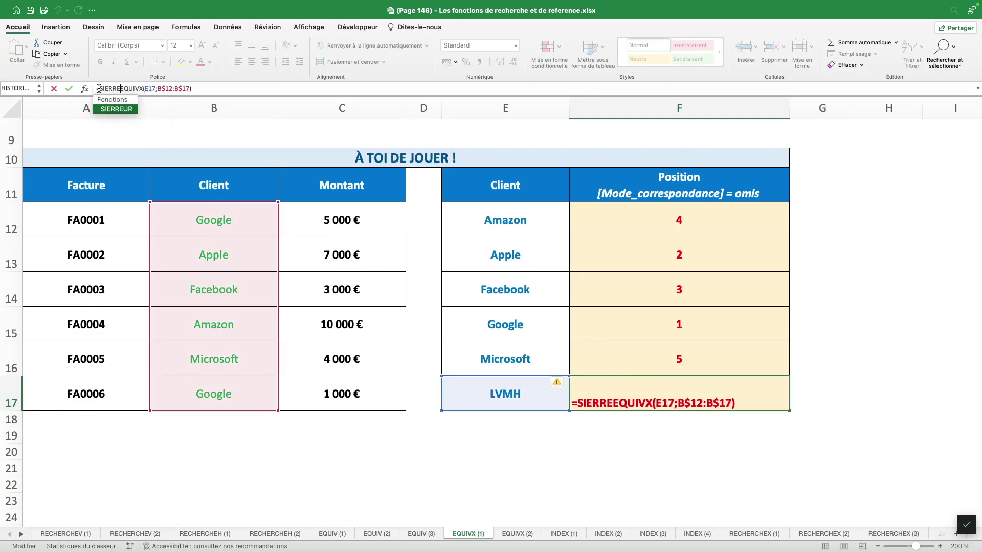
{"action": "type", "text": "UR("}
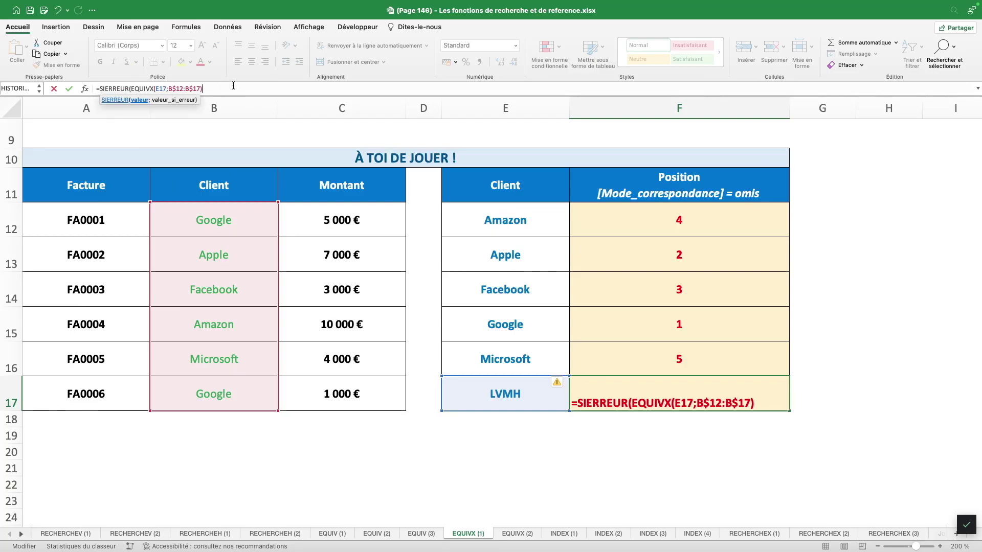
{"action": "type", "text": ";"}
{"action": "type", "text": "In"}
{"action": "type", "text": "connu\""}
{"action": "key", "text": "Return"}
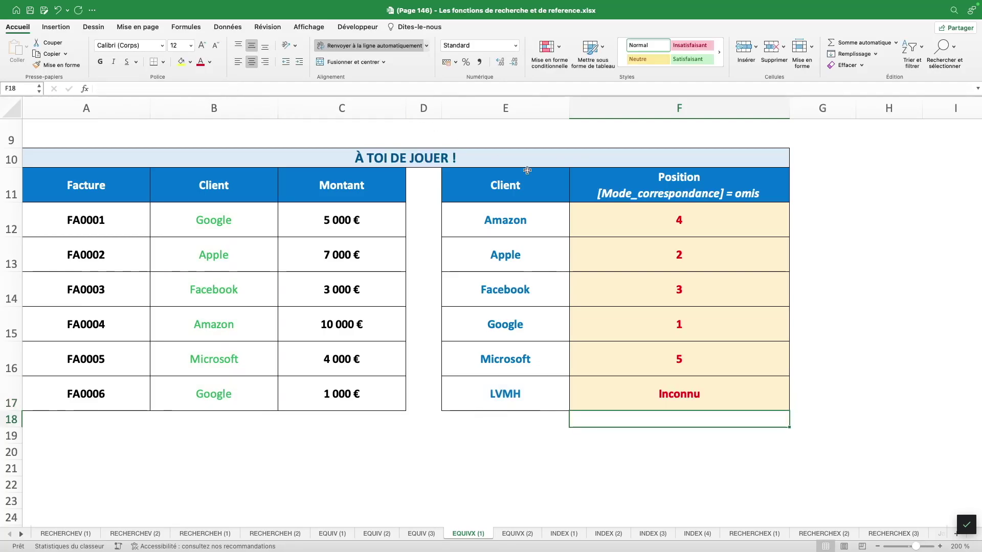
Check the new F17 formula, then go to cell E12 on the EQUIVX (2) sheet
{"action": "left_click", "coordinate": [735, 390]}
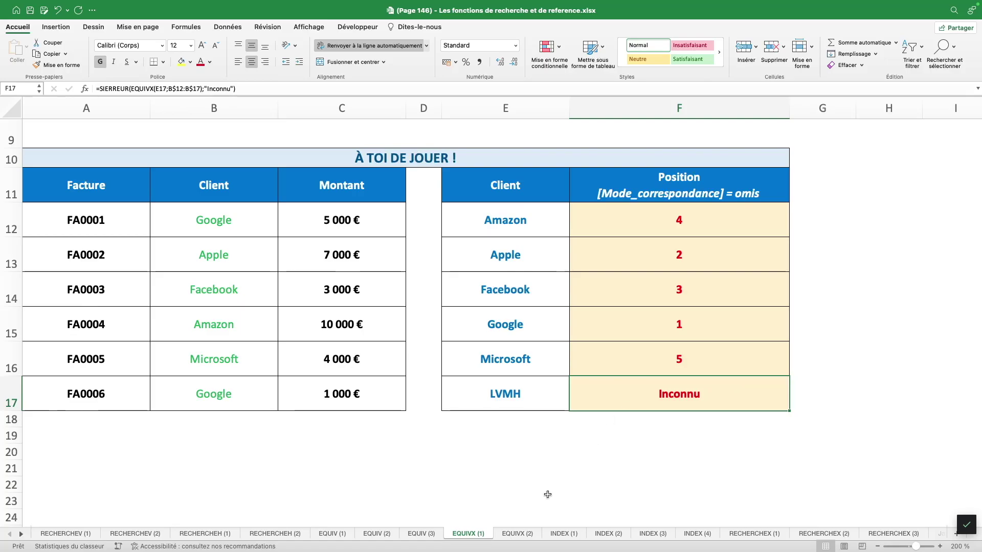
{"action": "left_click", "coordinate": [519, 533]}
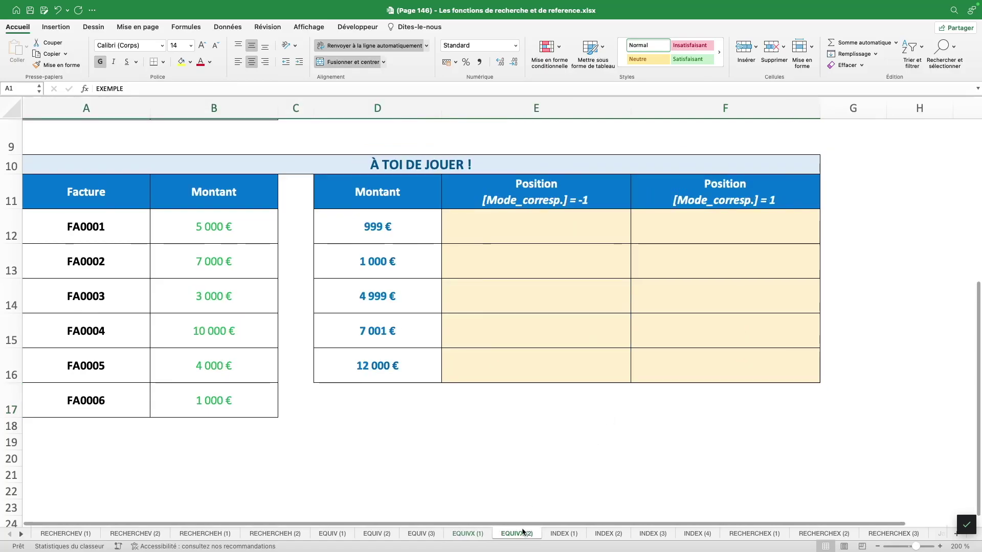
{"action": "left_click", "coordinate": [542, 231]}
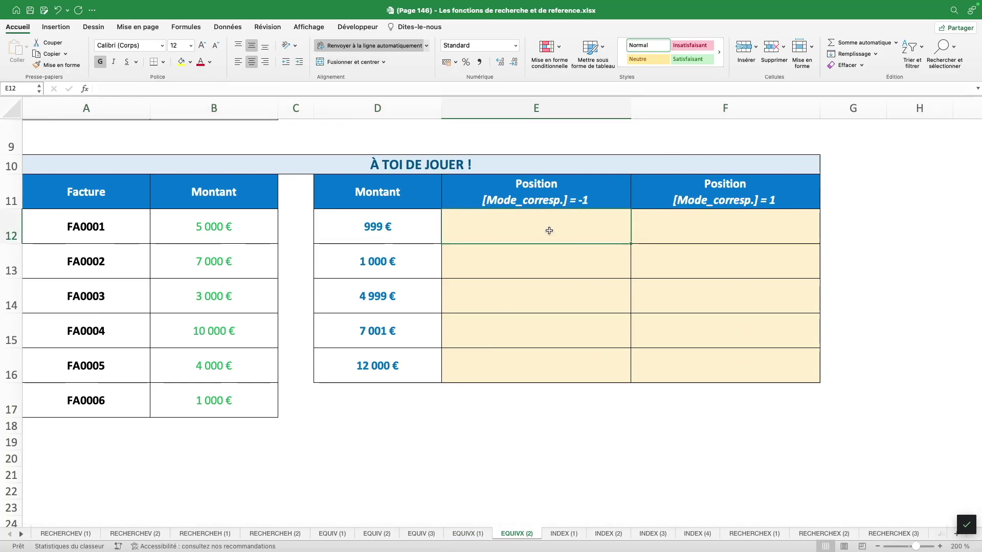
Enter =EQUIVX(D12;B$12:B$17;-1) in E12 for the mode -1 lookup
{"action": "type", "text": "=EQUIVX"}
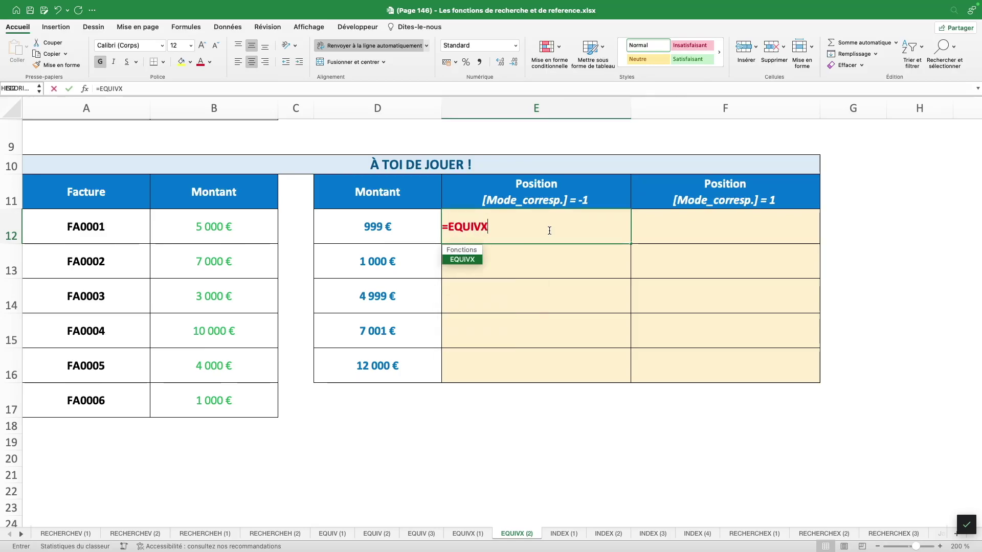
{"action": "type", "text": "("}
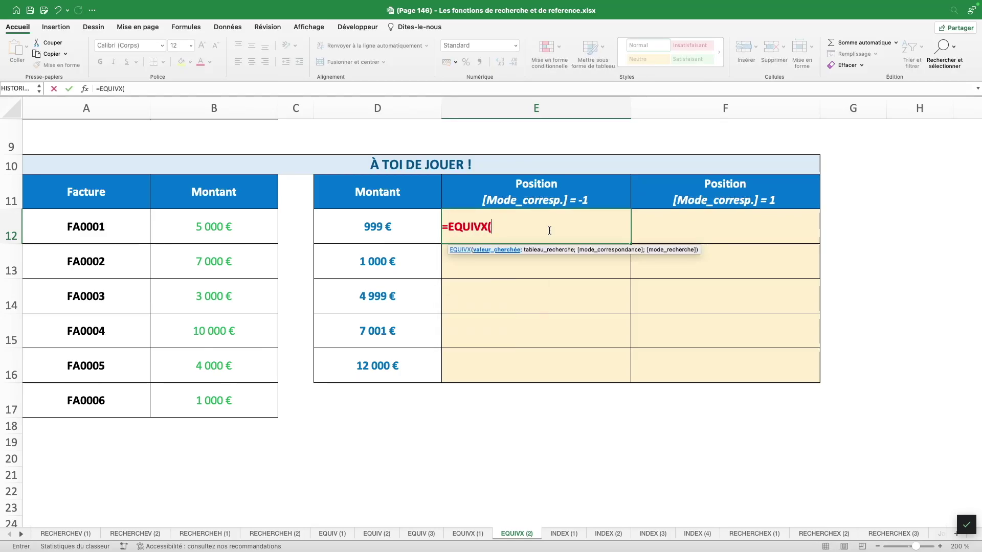
{"action": "left_click", "coordinate": [355, 220]}
{"action": "type", "text": ";"}
{"action": "left_click_drag", "start_coordinate": [213, 226], "coordinate": [232, 395]}
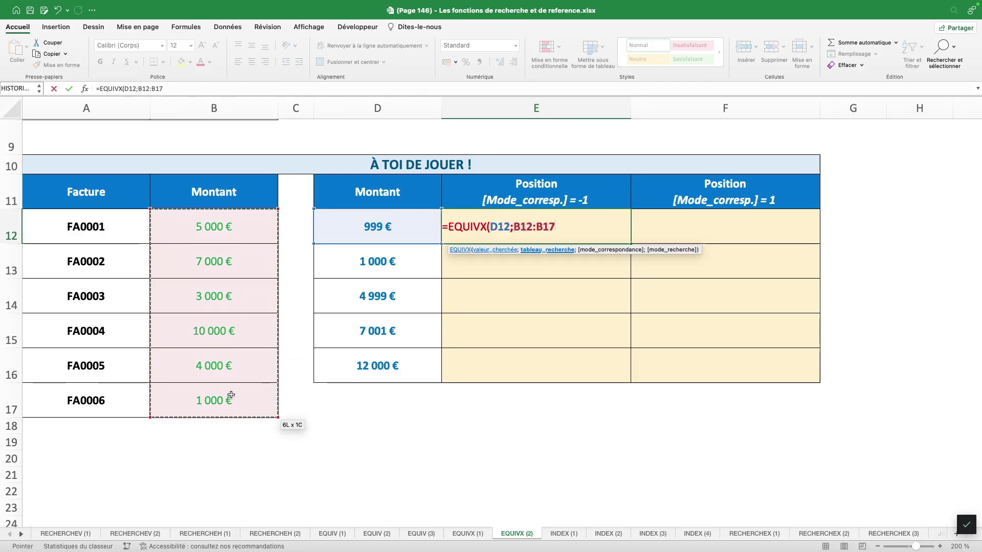
{"action": "type", "text": ";-"}
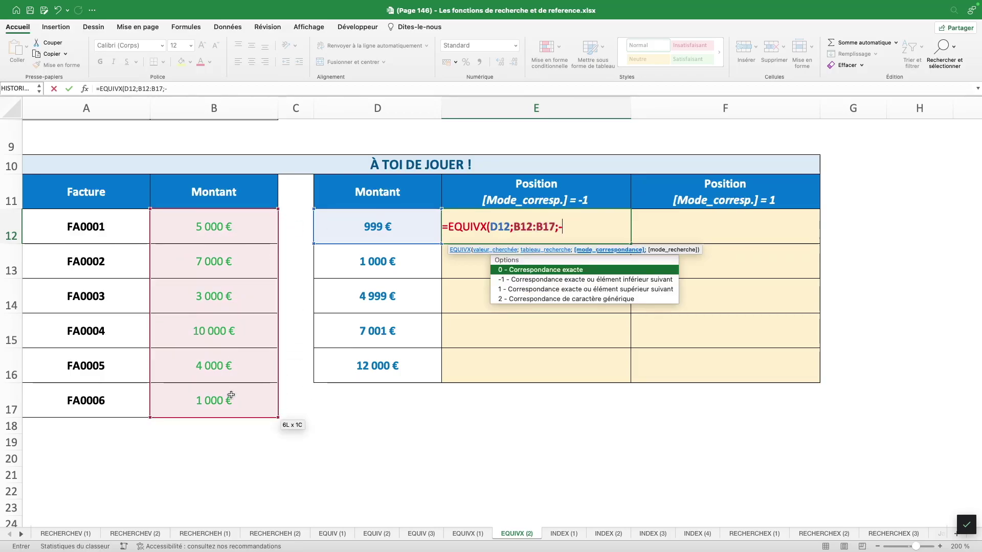
{"action": "type", "text": "1"}
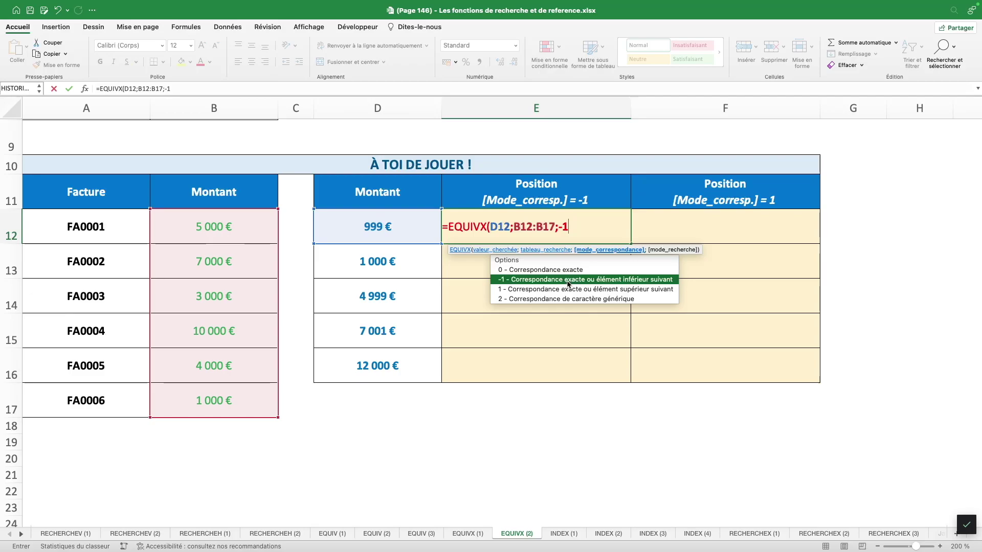
{"action": "double_click", "coordinate": [537, 227]}
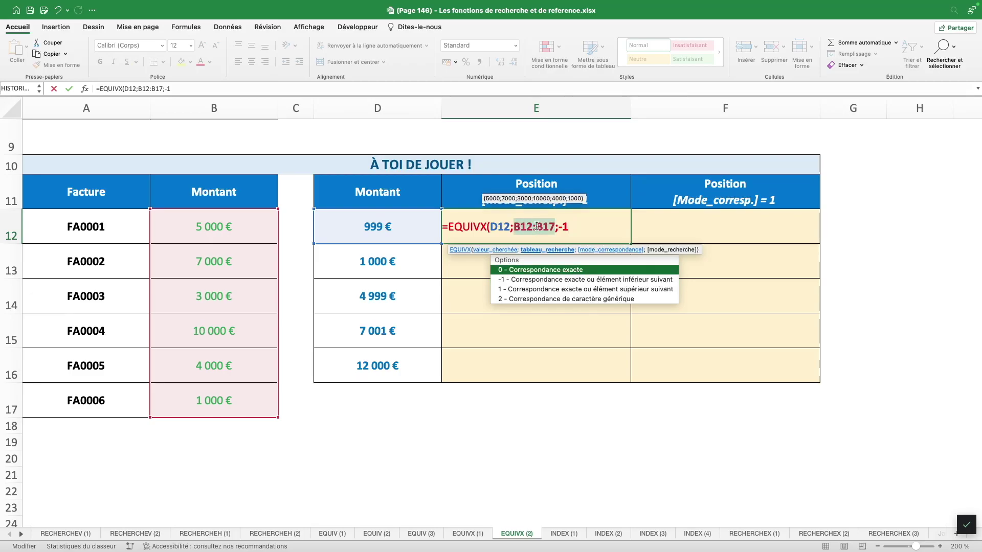
{"action": "key", "text": "F4"}
{"action": "key", "text": "F4"}
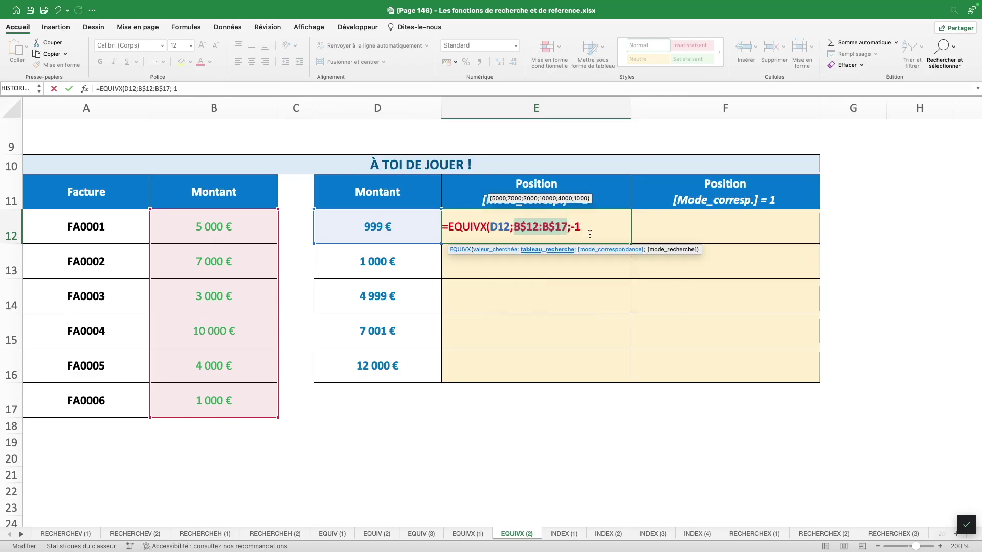
{"action": "left_click", "coordinate": [590, 234]}
{"action": "type", "text": ")"}
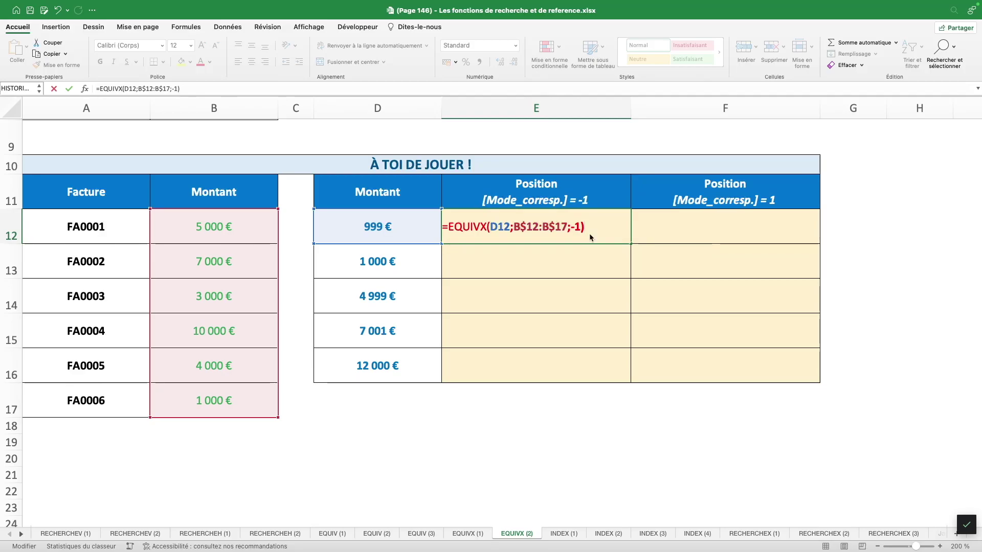
{"action": "key", "text": "ctrl+Return"}
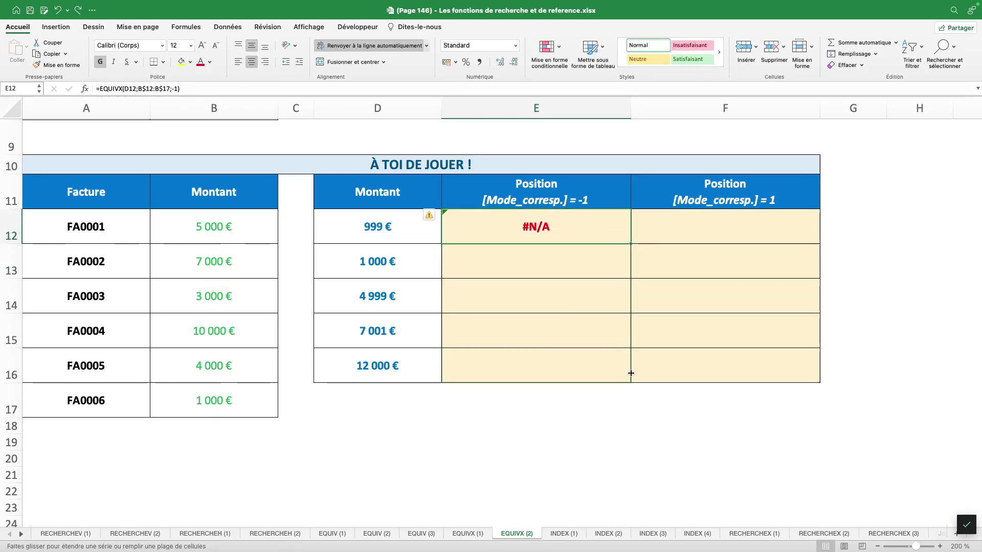
Fill the mode -1 formula down to E16, giving #N/A, 6, 5, 2 and 4
{"action": "left_click_drag", "start_coordinate": [630, 373], "coordinate": [630, 376]}
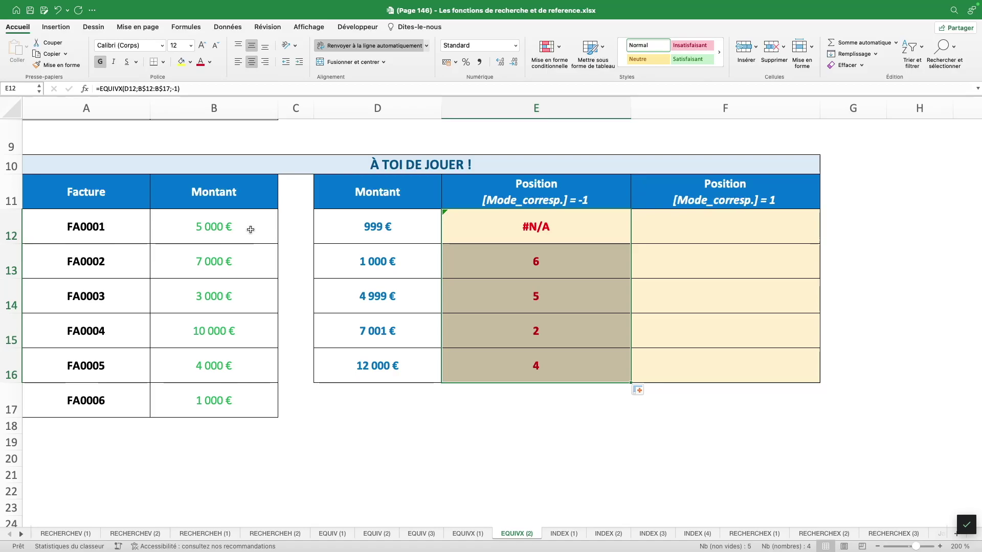
{"action": "key", "text": "Down"}
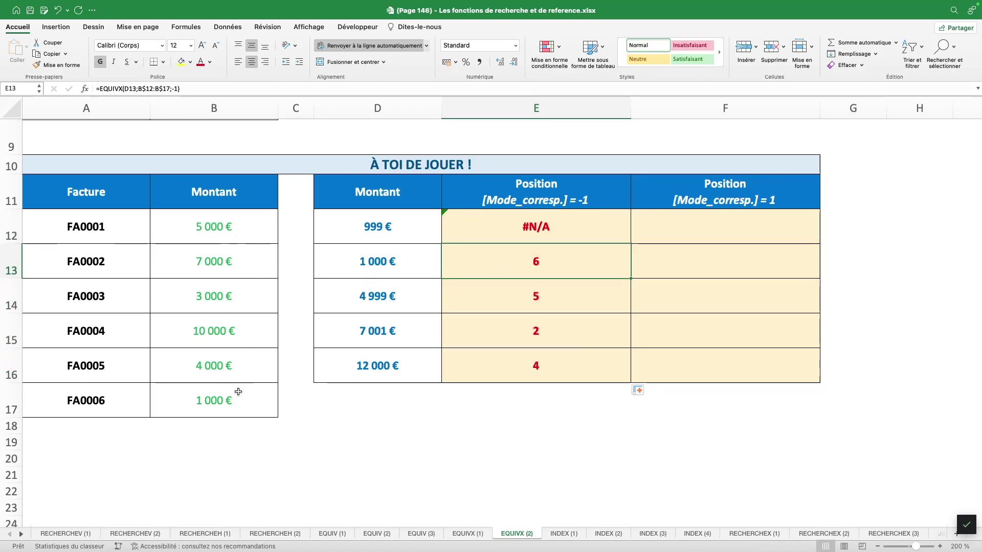
{"action": "left_click", "coordinate": [507, 296]}
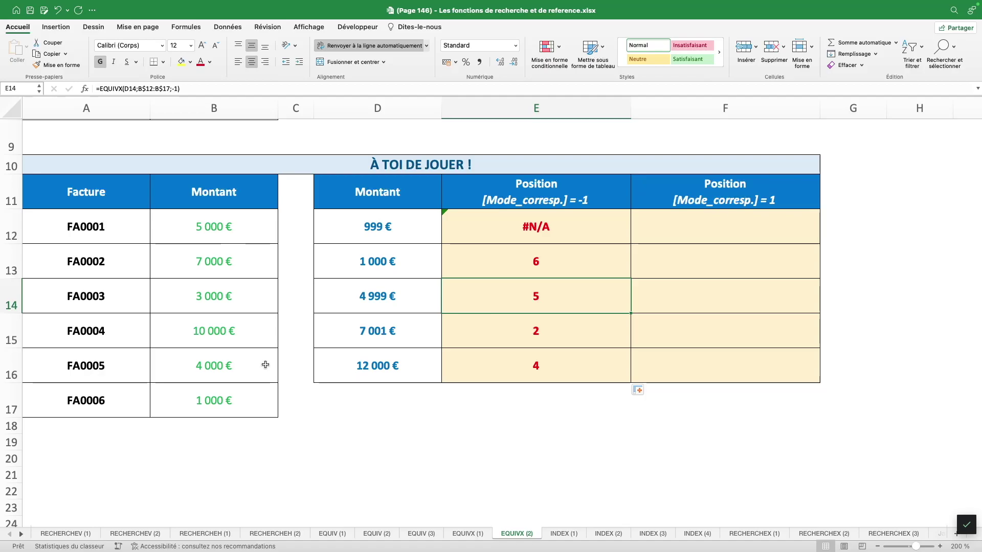
{"action": "left_click", "coordinate": [762, 232]}
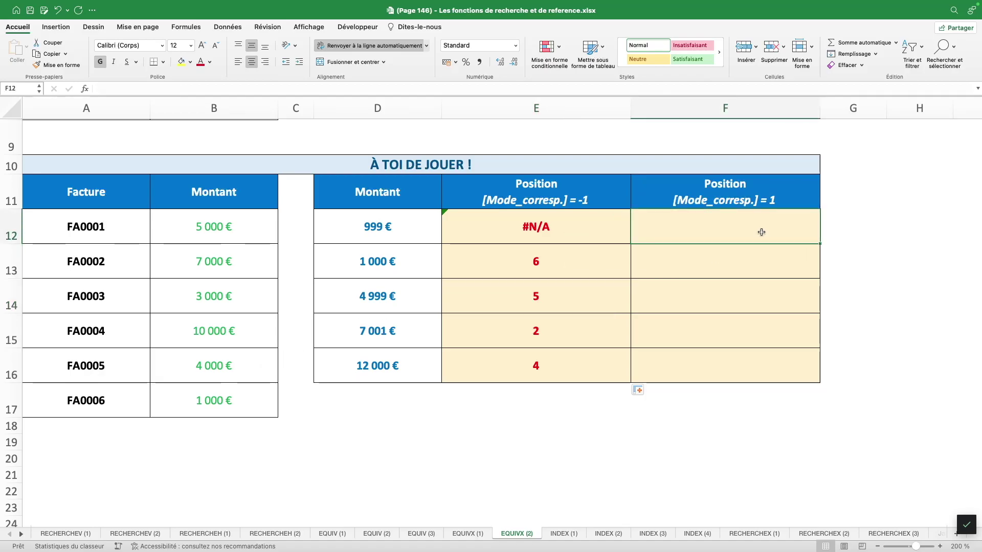
Enter =EQUIVX(D12;B$12:B$17;1) in F12 using the exact-or-next-larger match mode
{"action": "type", "text": "=EQUIV"}
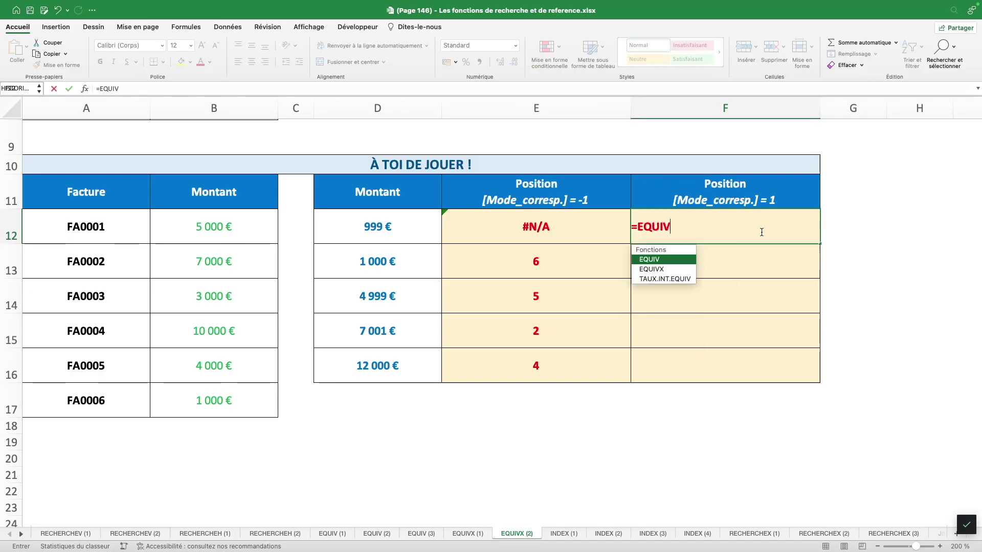
{"action": "type", "text": "X("}
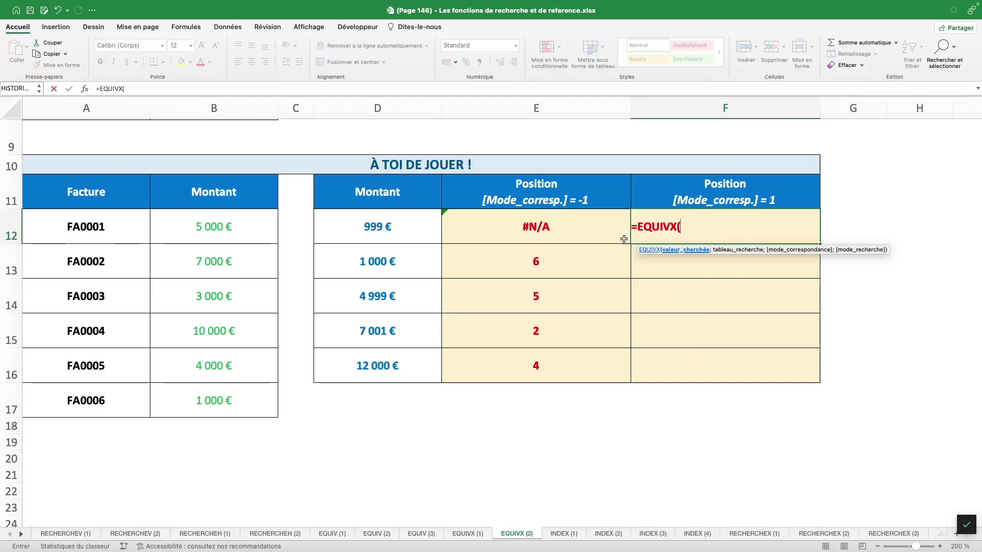
{"action": "left_click", "coordinate": [398, 236]}
{"action": "type", "text": ";"}
{"action": "left_click_drag", "start_coordinate": [231, 240], "coordinate": [233, 394]}
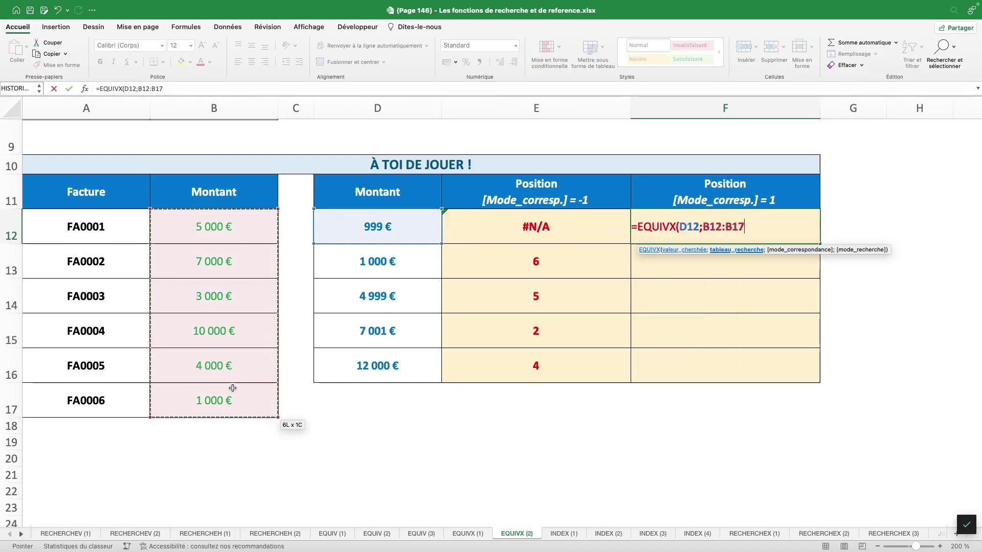
{"action": "key", "text": "F4"}
{"action": "key", "text": "F4"}
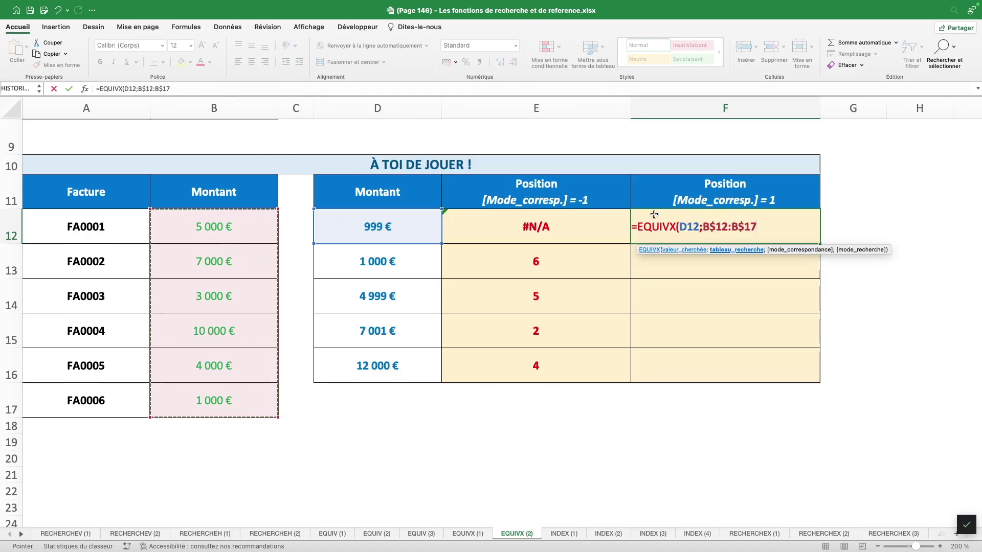
{"action": "type", "text": ";"}
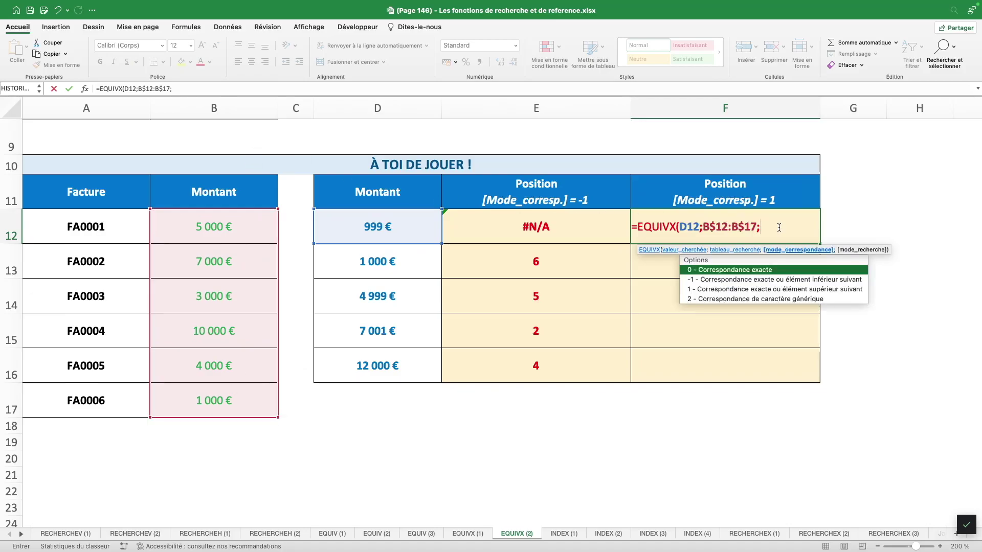
{"action": "double_click", "coordinate": [772, 289]}
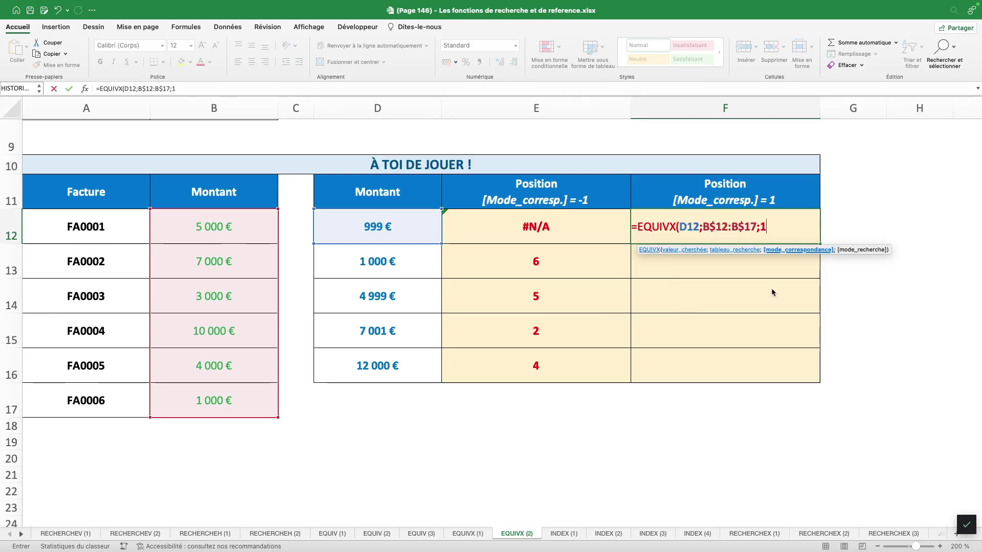
{"action": "type", "text": ")"}
{"action": "key", "text": "ctrl+Return"}
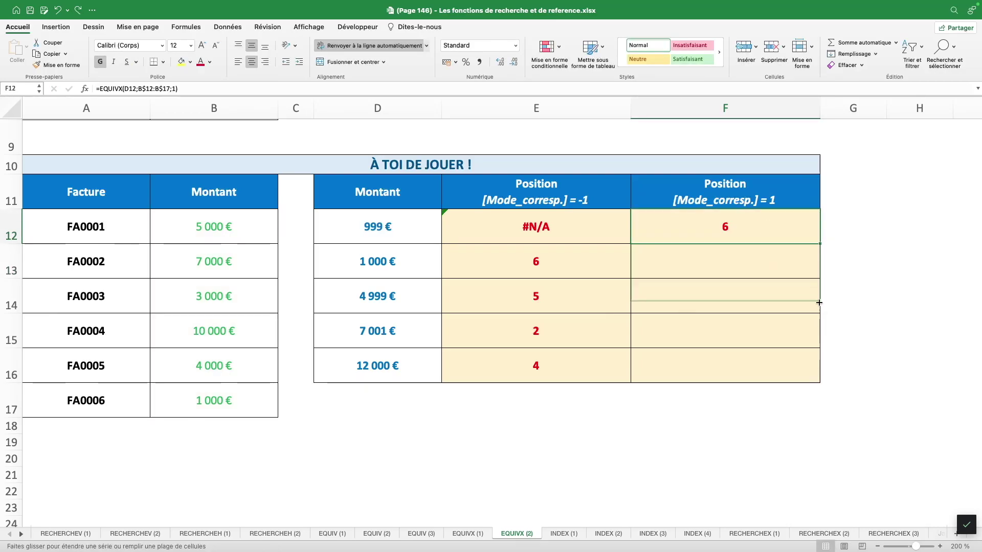
Fill the mode 1 formula down to F16 and verify results 6, 6, 1, 4 and #N/A
{"action": "left_click_drag", "start_coordinate": [819, 296], "coordinate": [819, 379]}
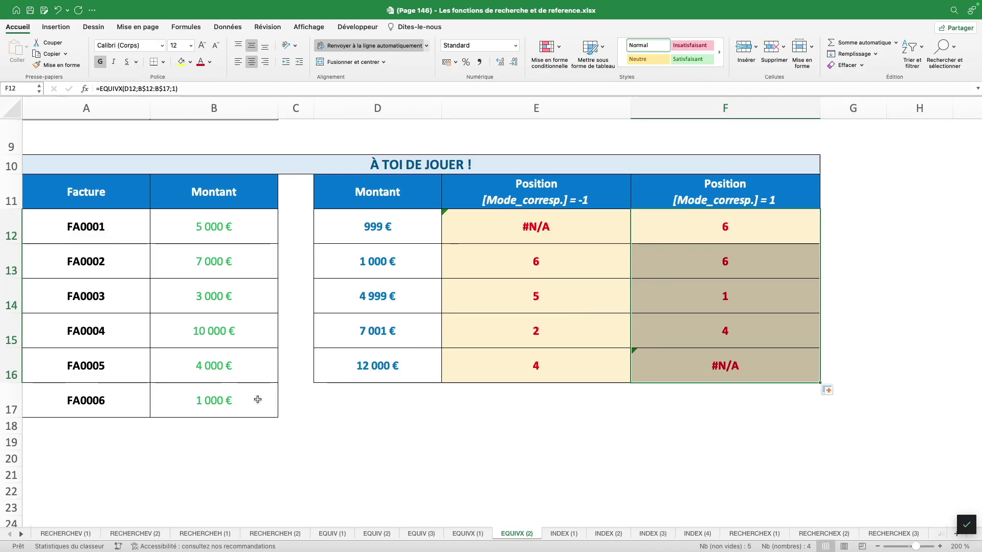
{"action": "left_click", "coordinate": [634, 261]}
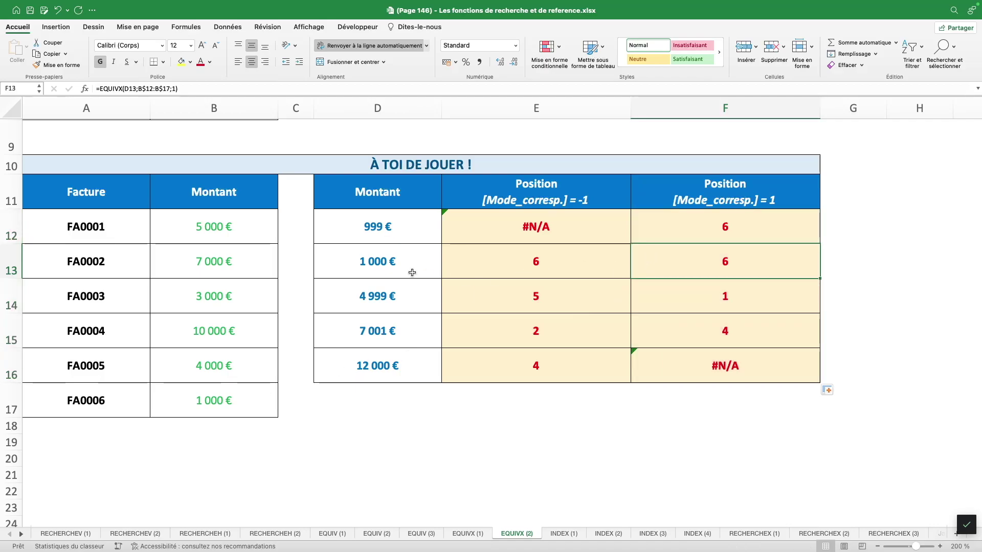
{"action": "left_click", "coordinate": [723, 296]}
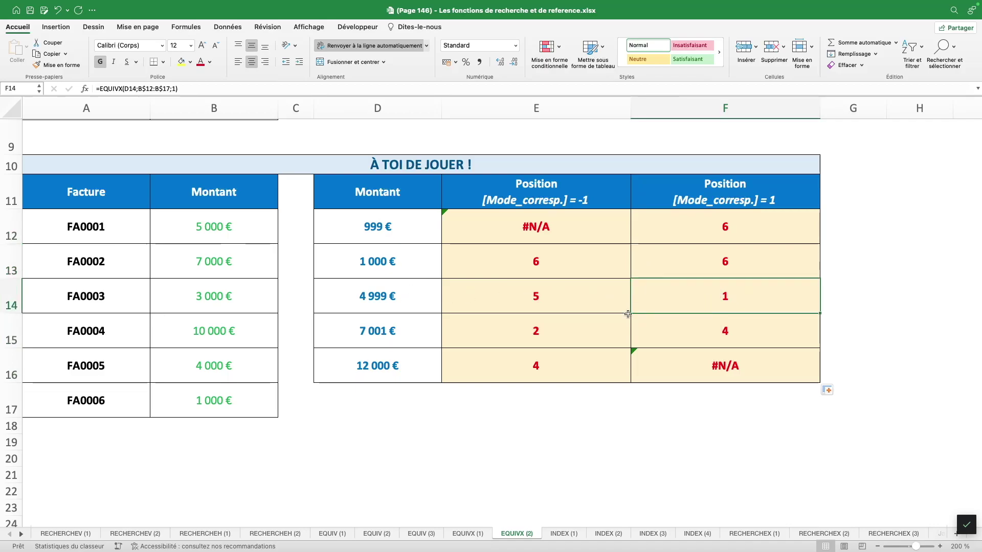
{"action": "left_click", "coordinate": [259, 223]}
{"action": "left_click", "coordinate": [637, 374]}
{"action": "left_click", "coordinate": [426, 367]}
{"action": "left_click", "coordinate": [696, 359]}
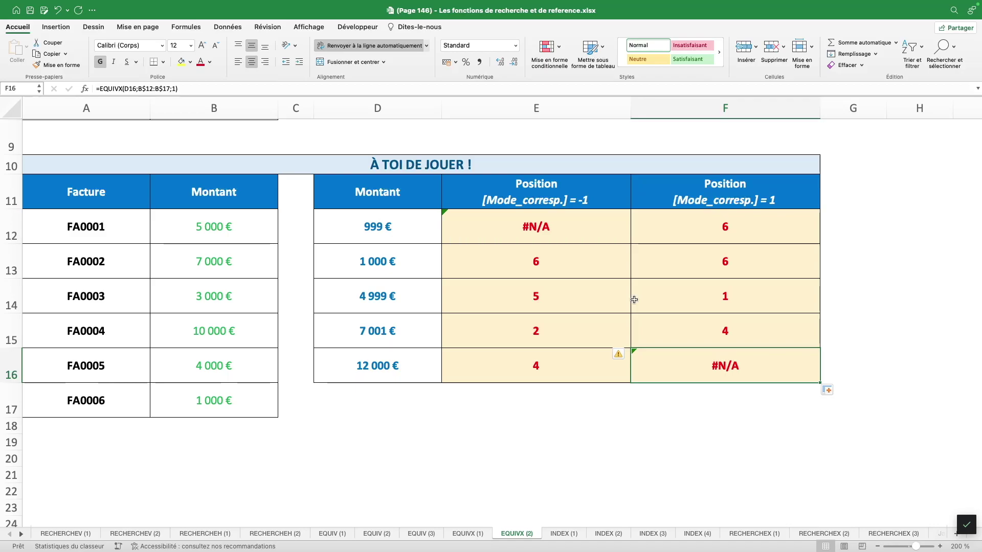
{"action": "left_click", "coordinate": [678, 233]}
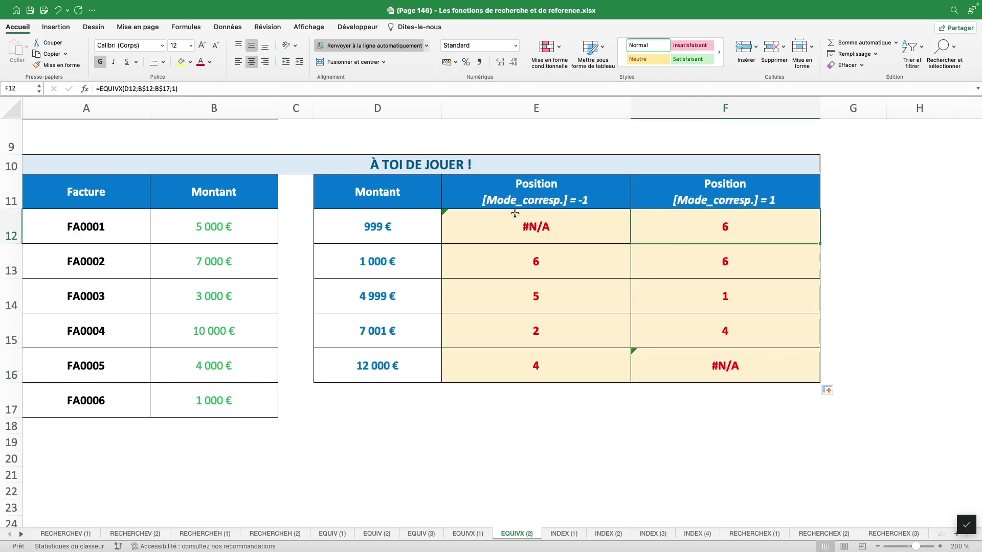
Append an empty search-mode argument to F12's EQUIVX formula, which still returns 6
{"action": "left_click", "coordinate": [175, 89]}
{"action": "type", "text": ";"}
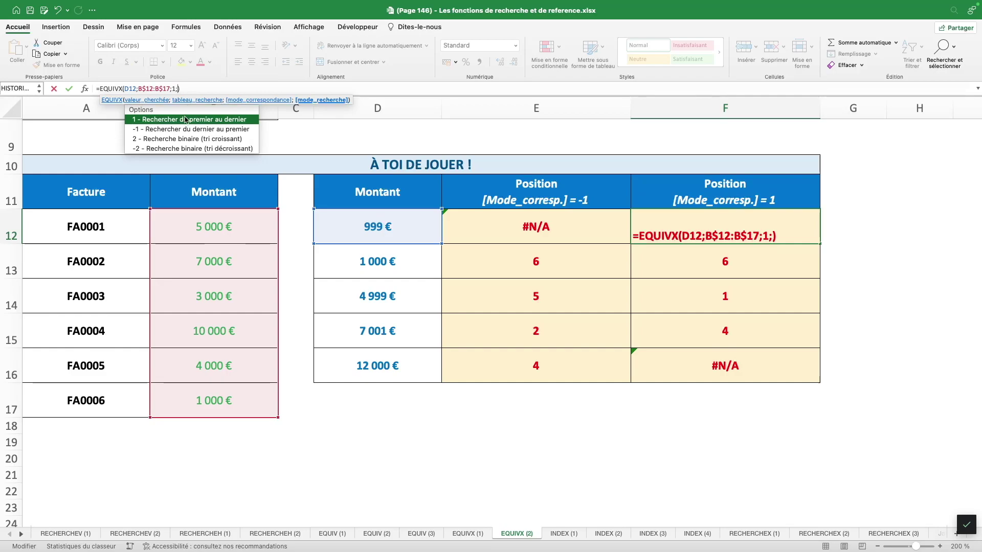
{"action": "key", "text": "Return"}
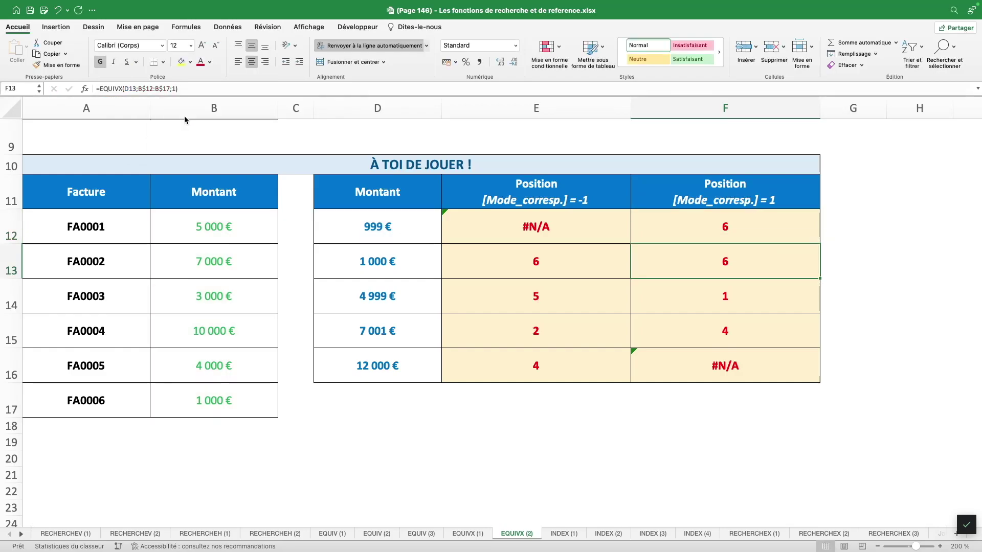